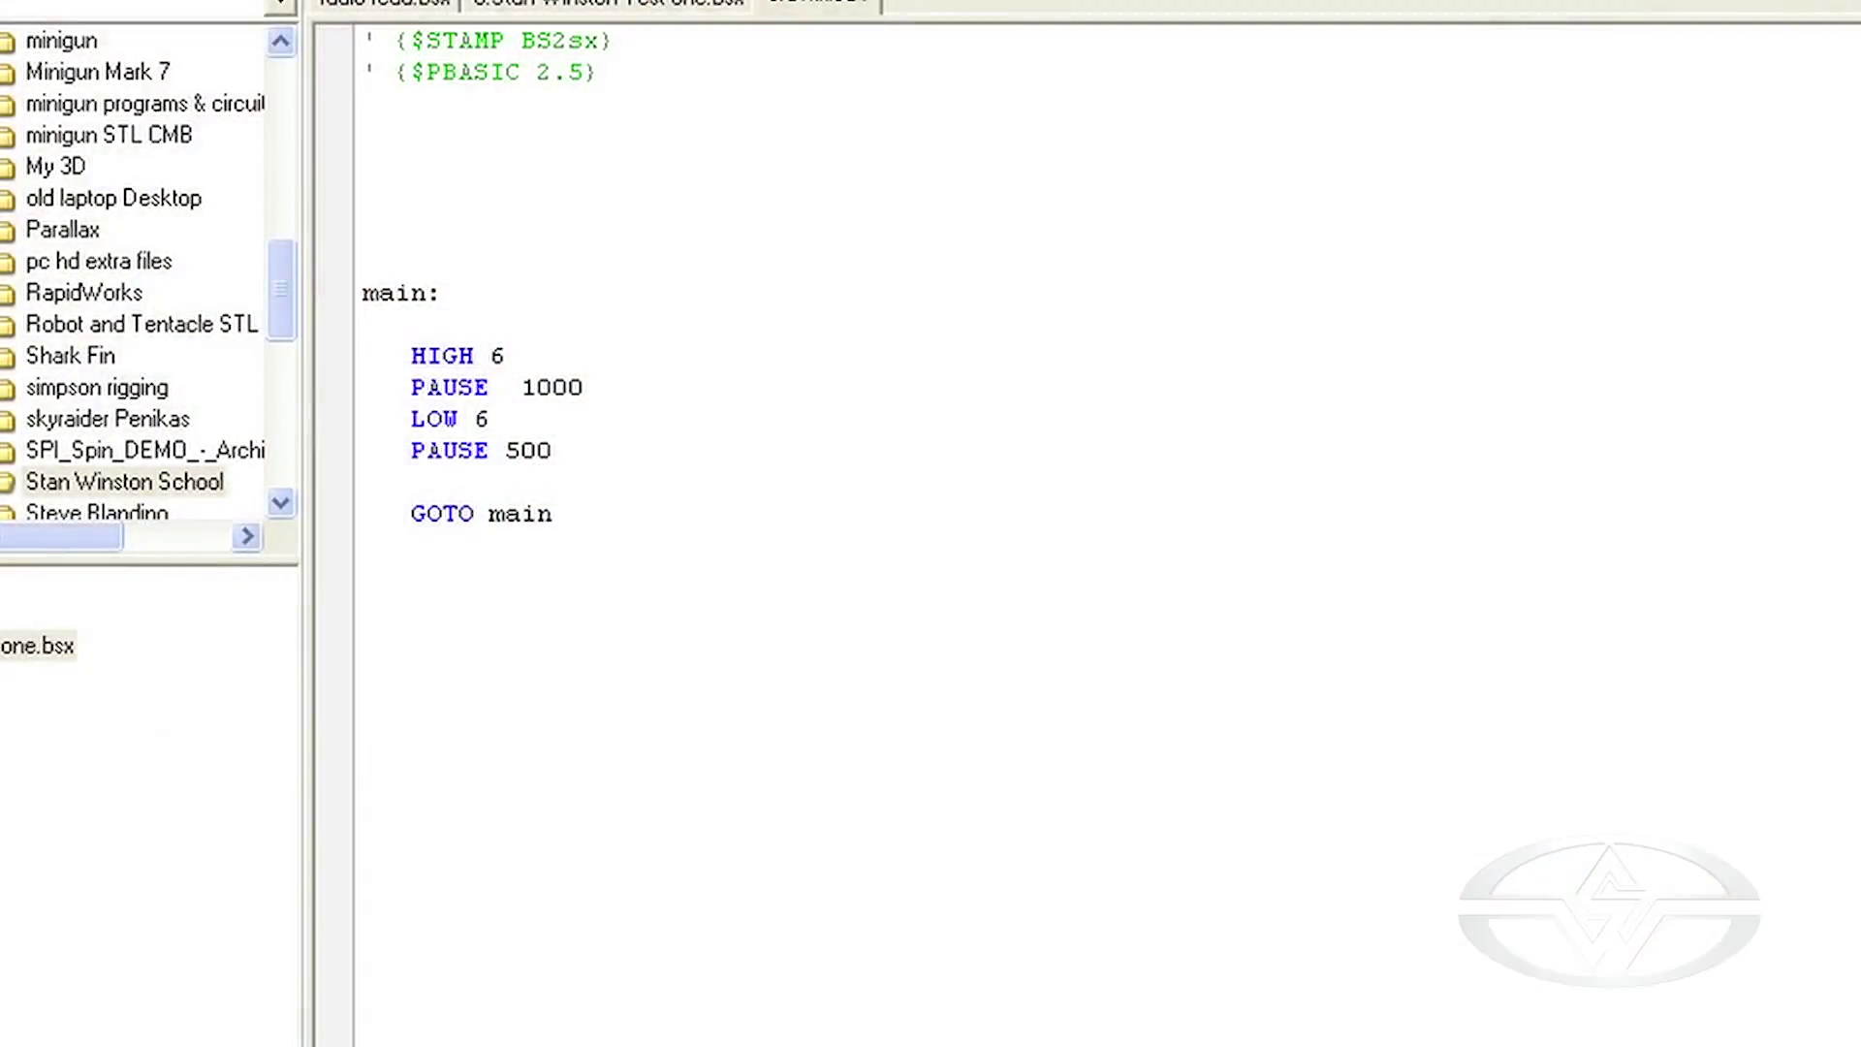
Step: Insert lines for HIGH 4 and HIGH 10 after HIGH 6, and LOW 4 and LOW 10 after LOW 6
key("Return")
type("HIGH 4")
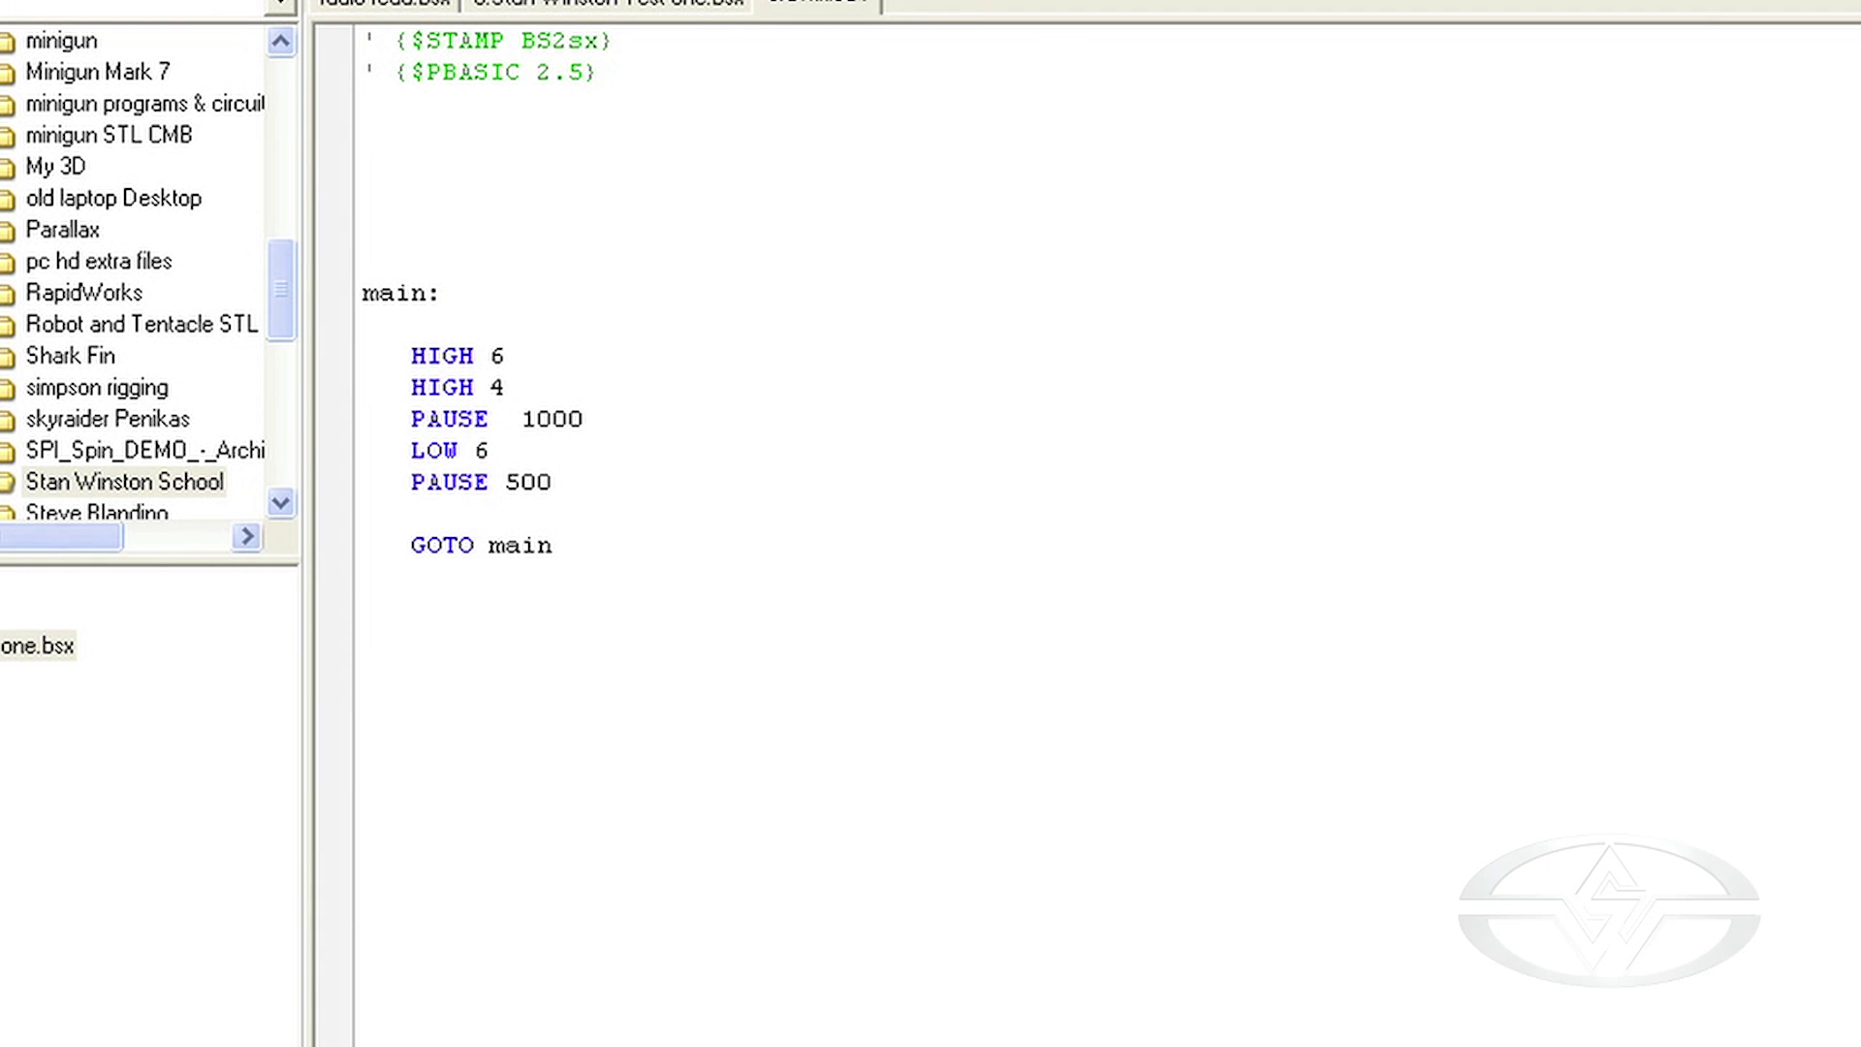
key("Return")
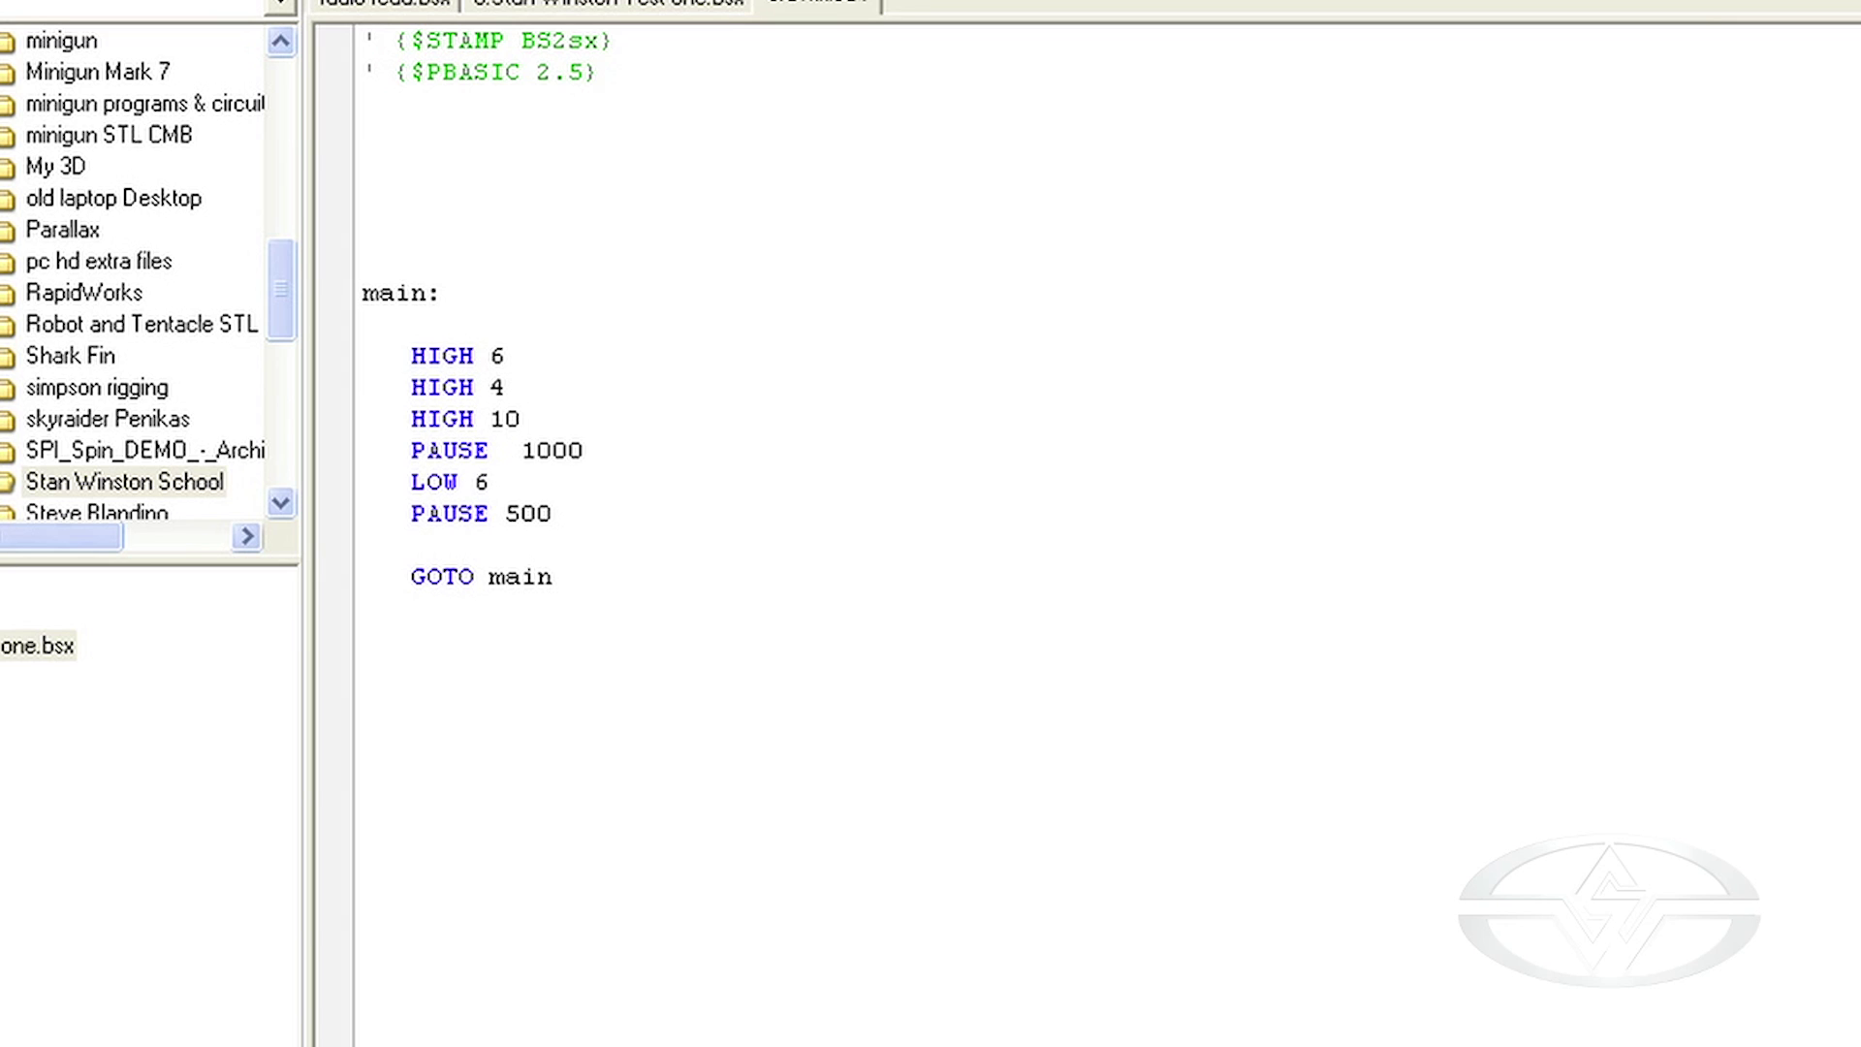
key("Return")
type("LOW 4")
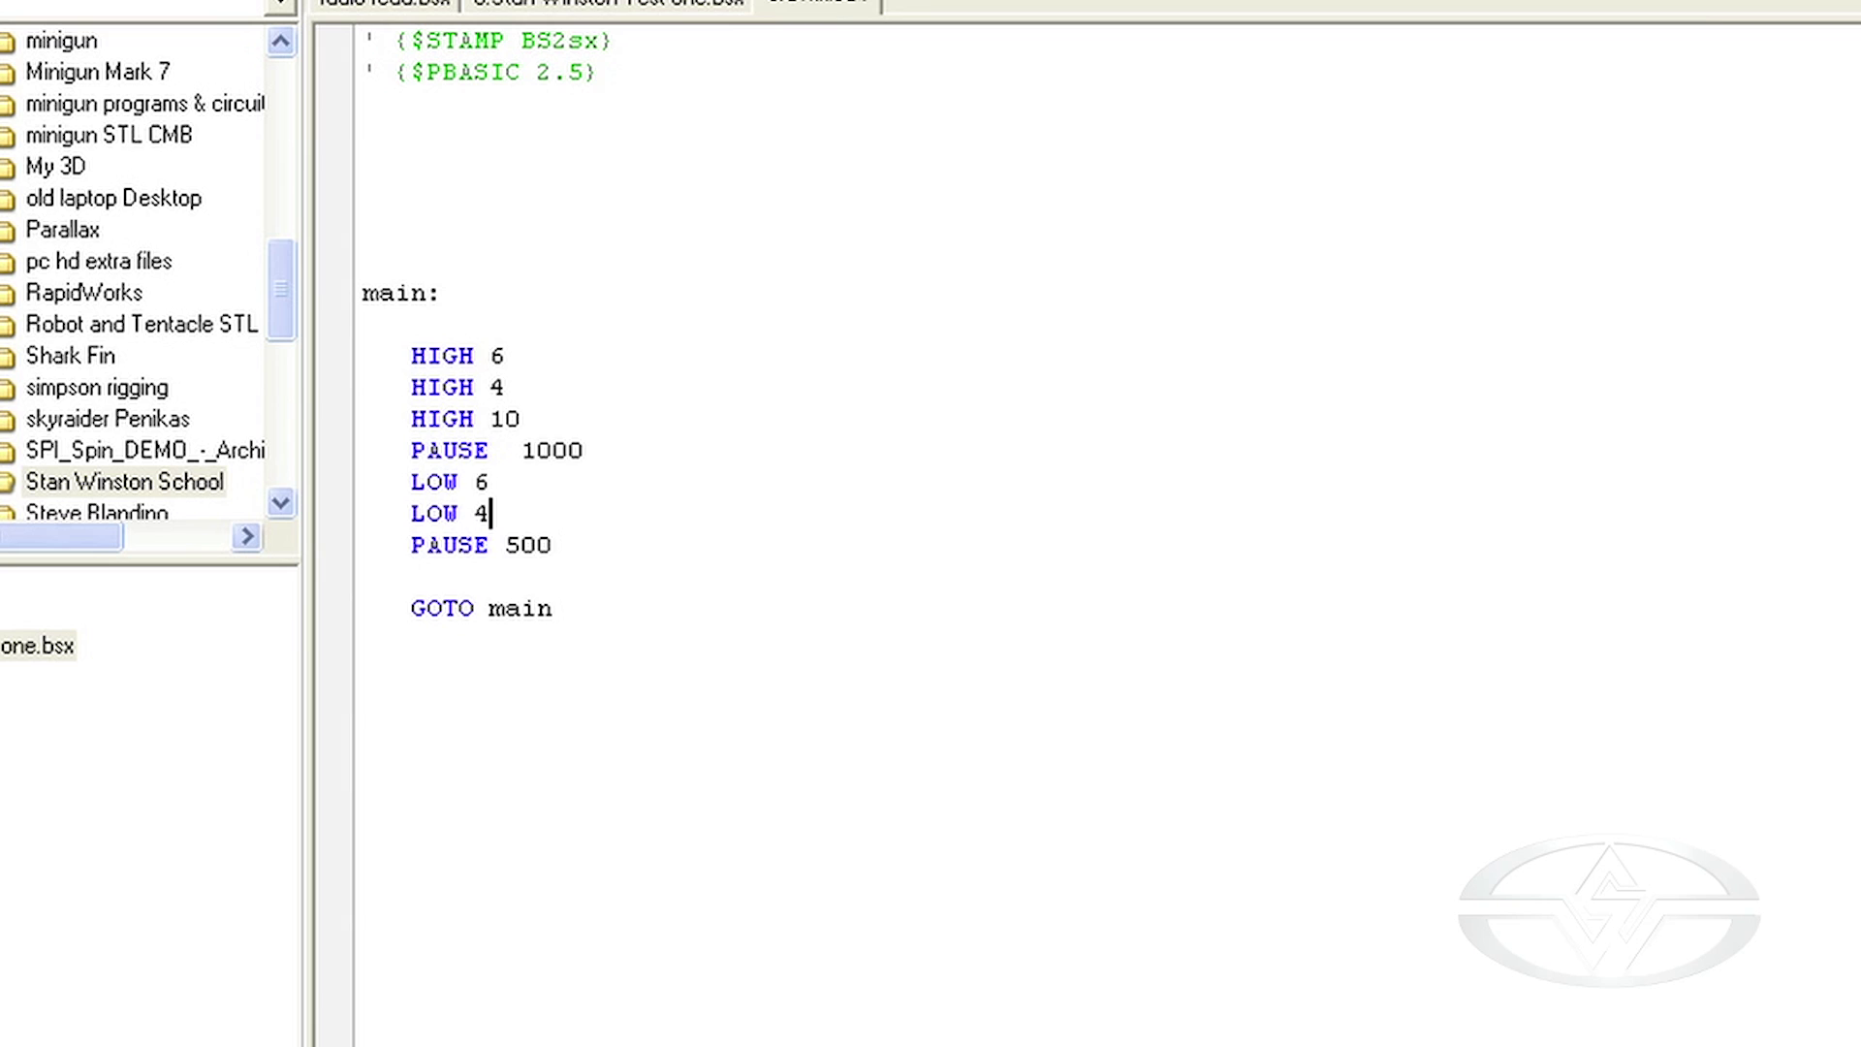
key("Return")
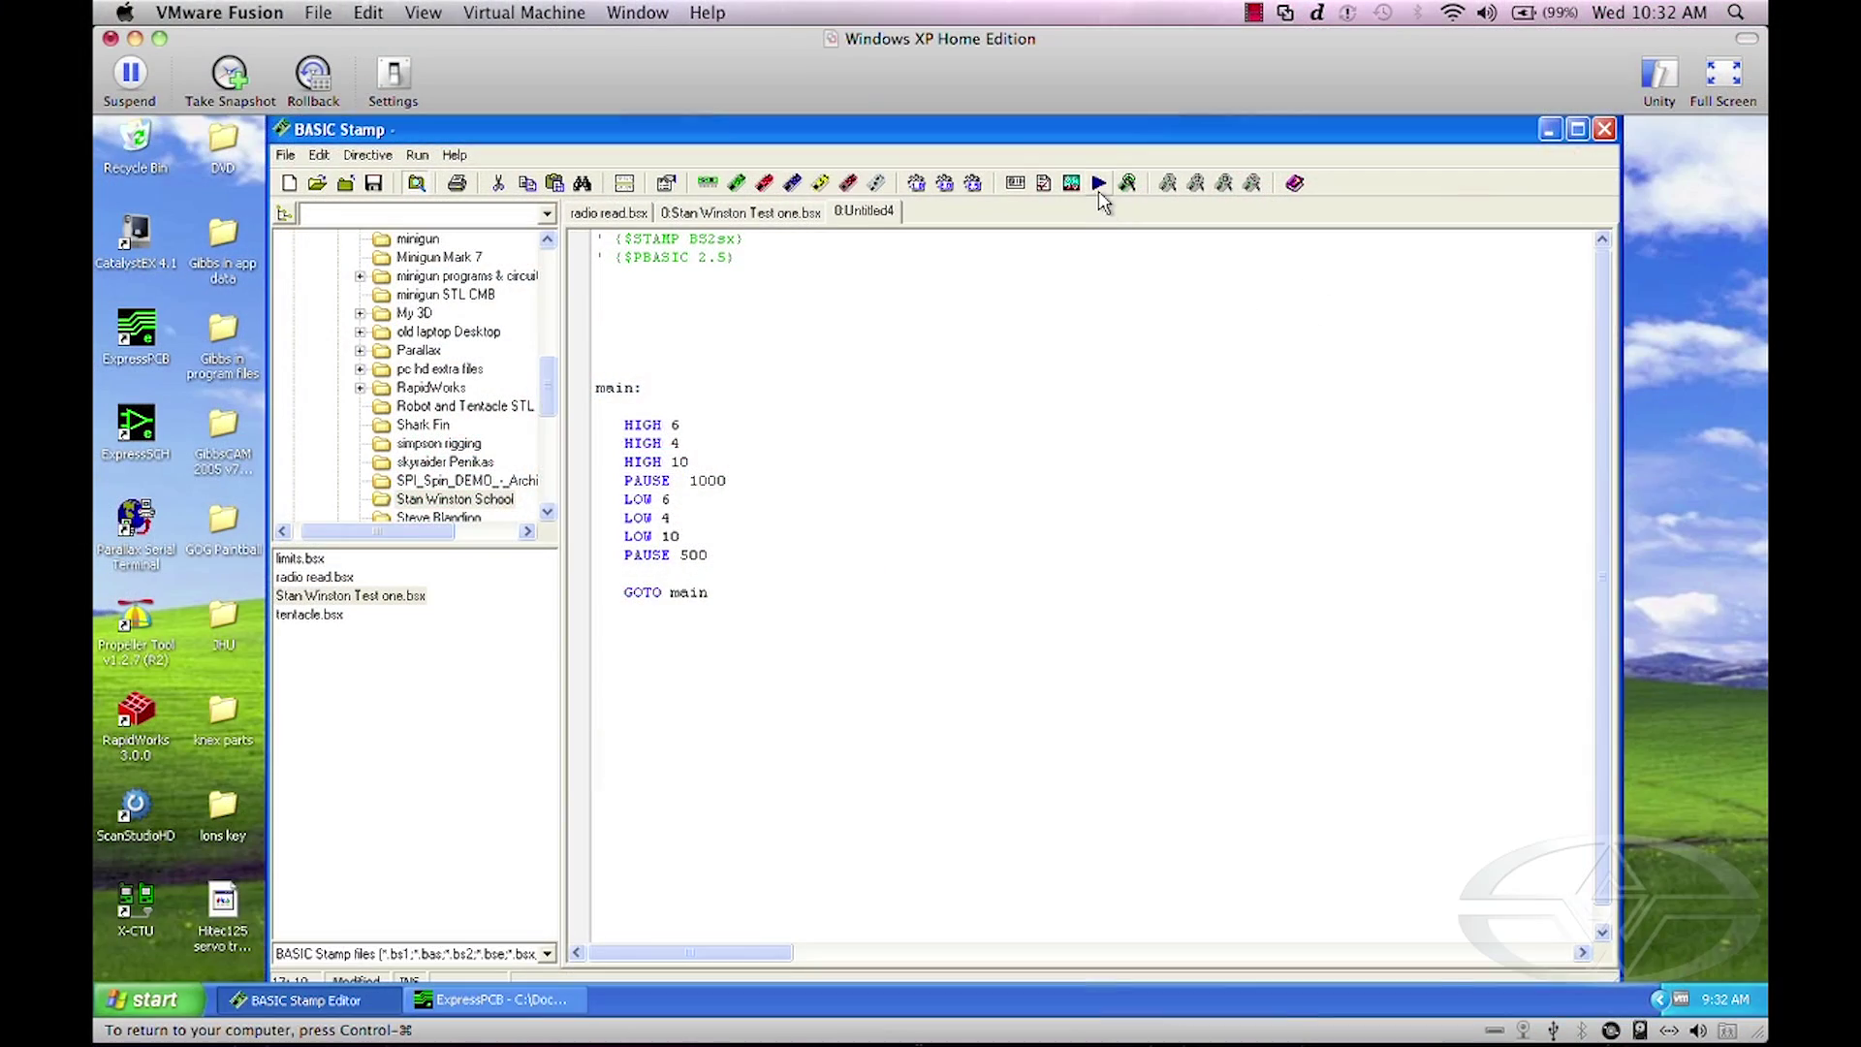
Step: Download the three-LED blink program to the BASIC Stamp with Run
left_click(1100, 184)
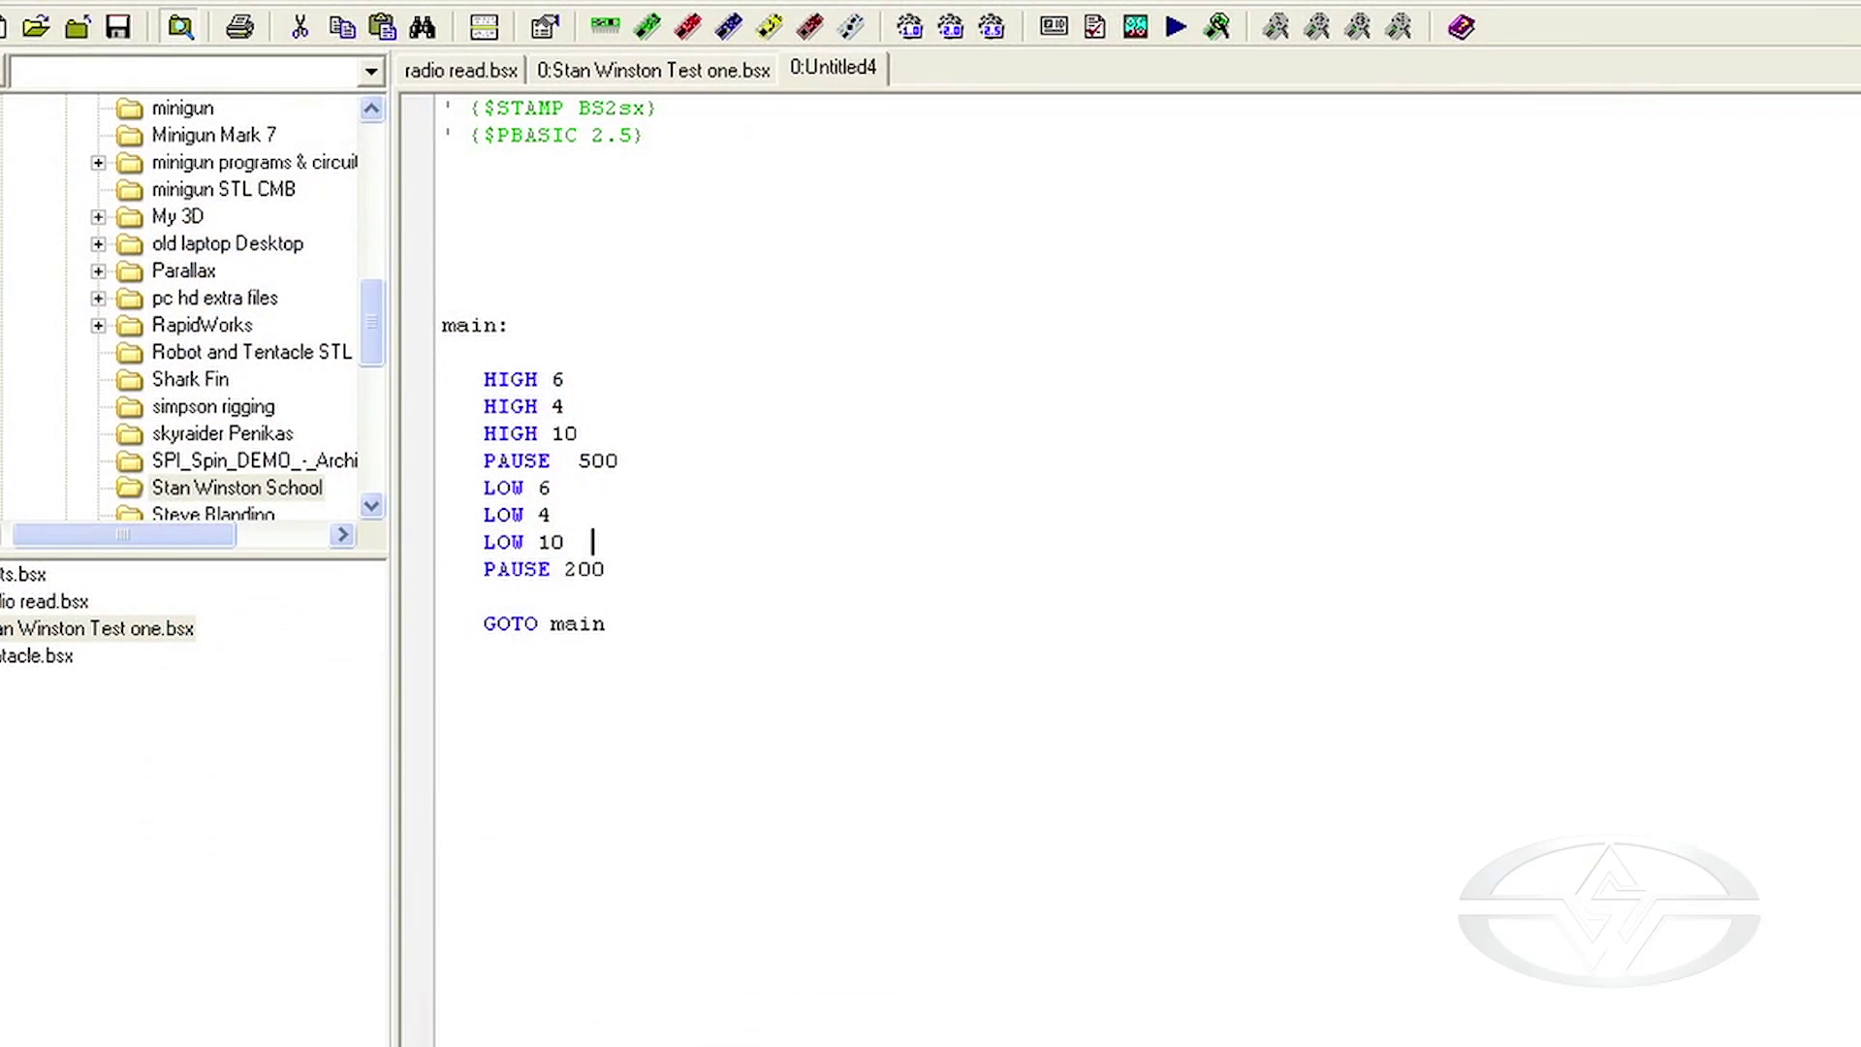
Step: Move LOW 4 and LOW 10 below PAUSE 200, adding a trailing PAUSE 200 and blank lines
mouse_move(593, 541)
left_mouse_down()
mouse_move(596, 489)
mouse_move(600, 599)
left_mouse_up()
left_click(593, 434)
left_click_drag(593, 433, 480, 433)
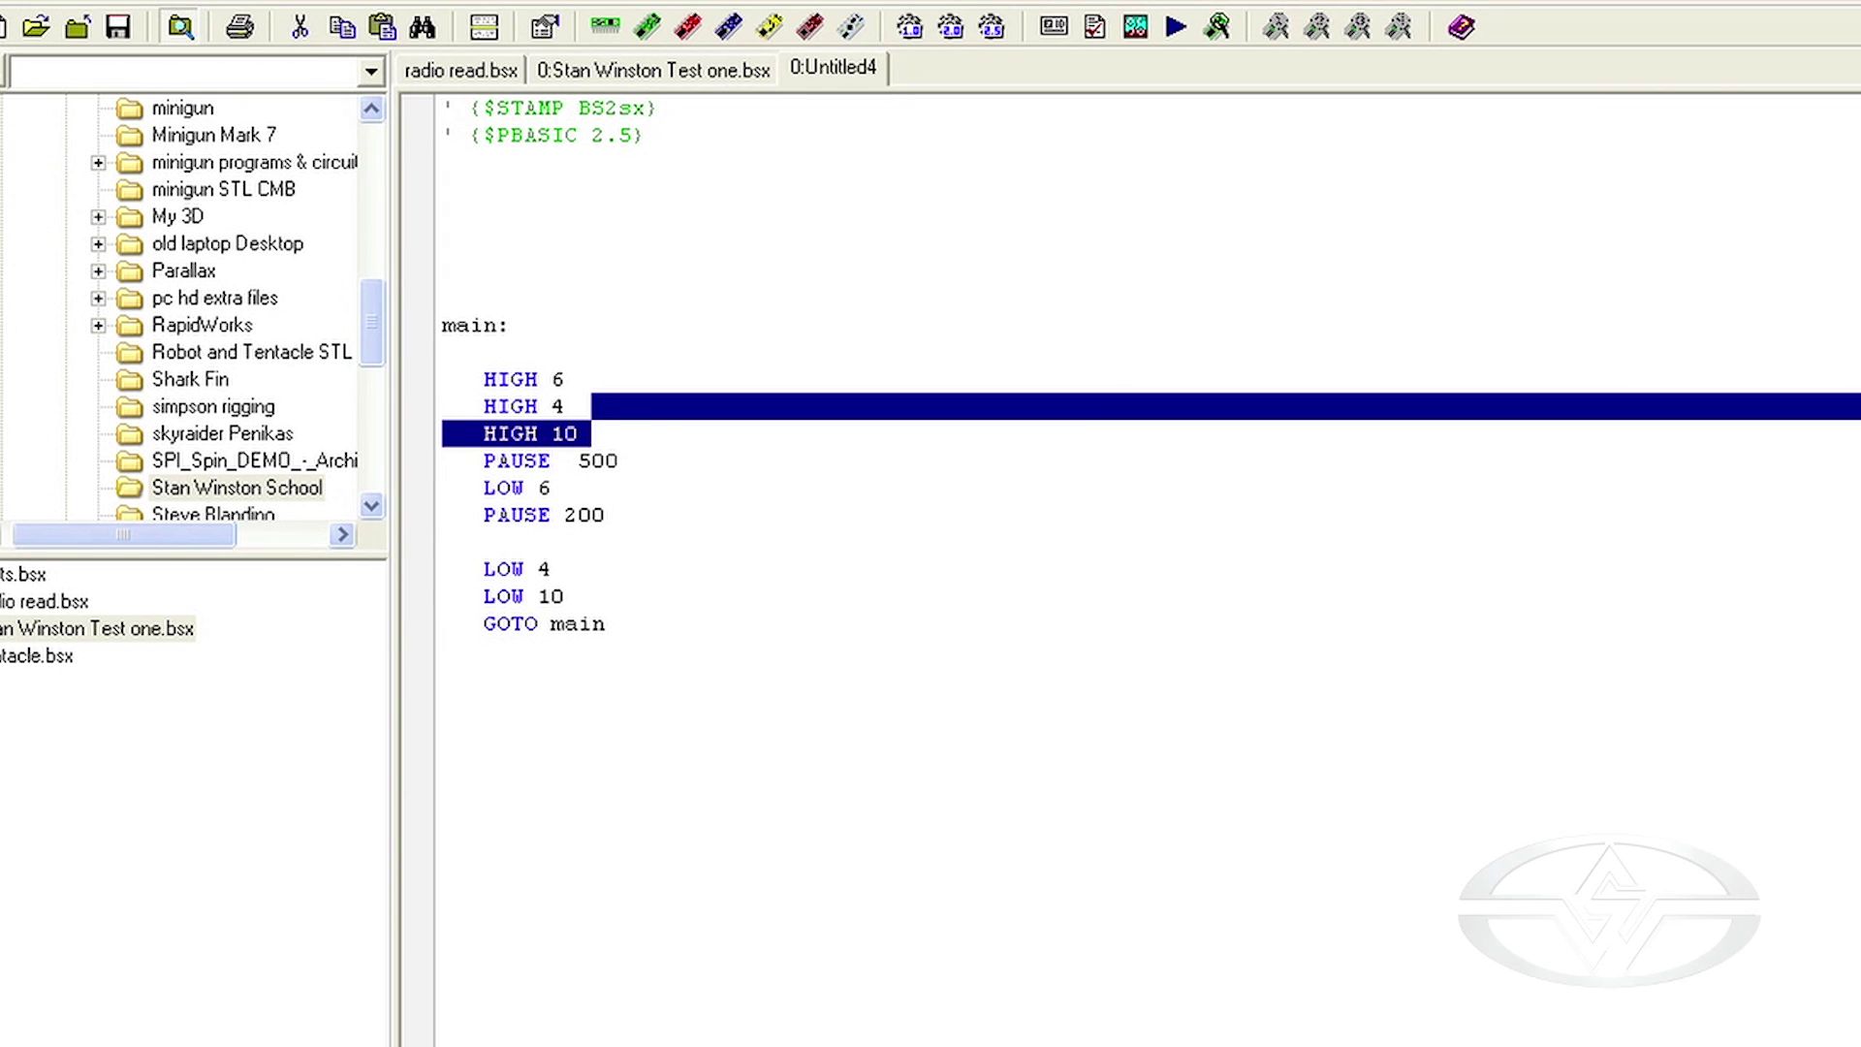
left_click(578, 596)
key("Return")
type("PAUSE 200")
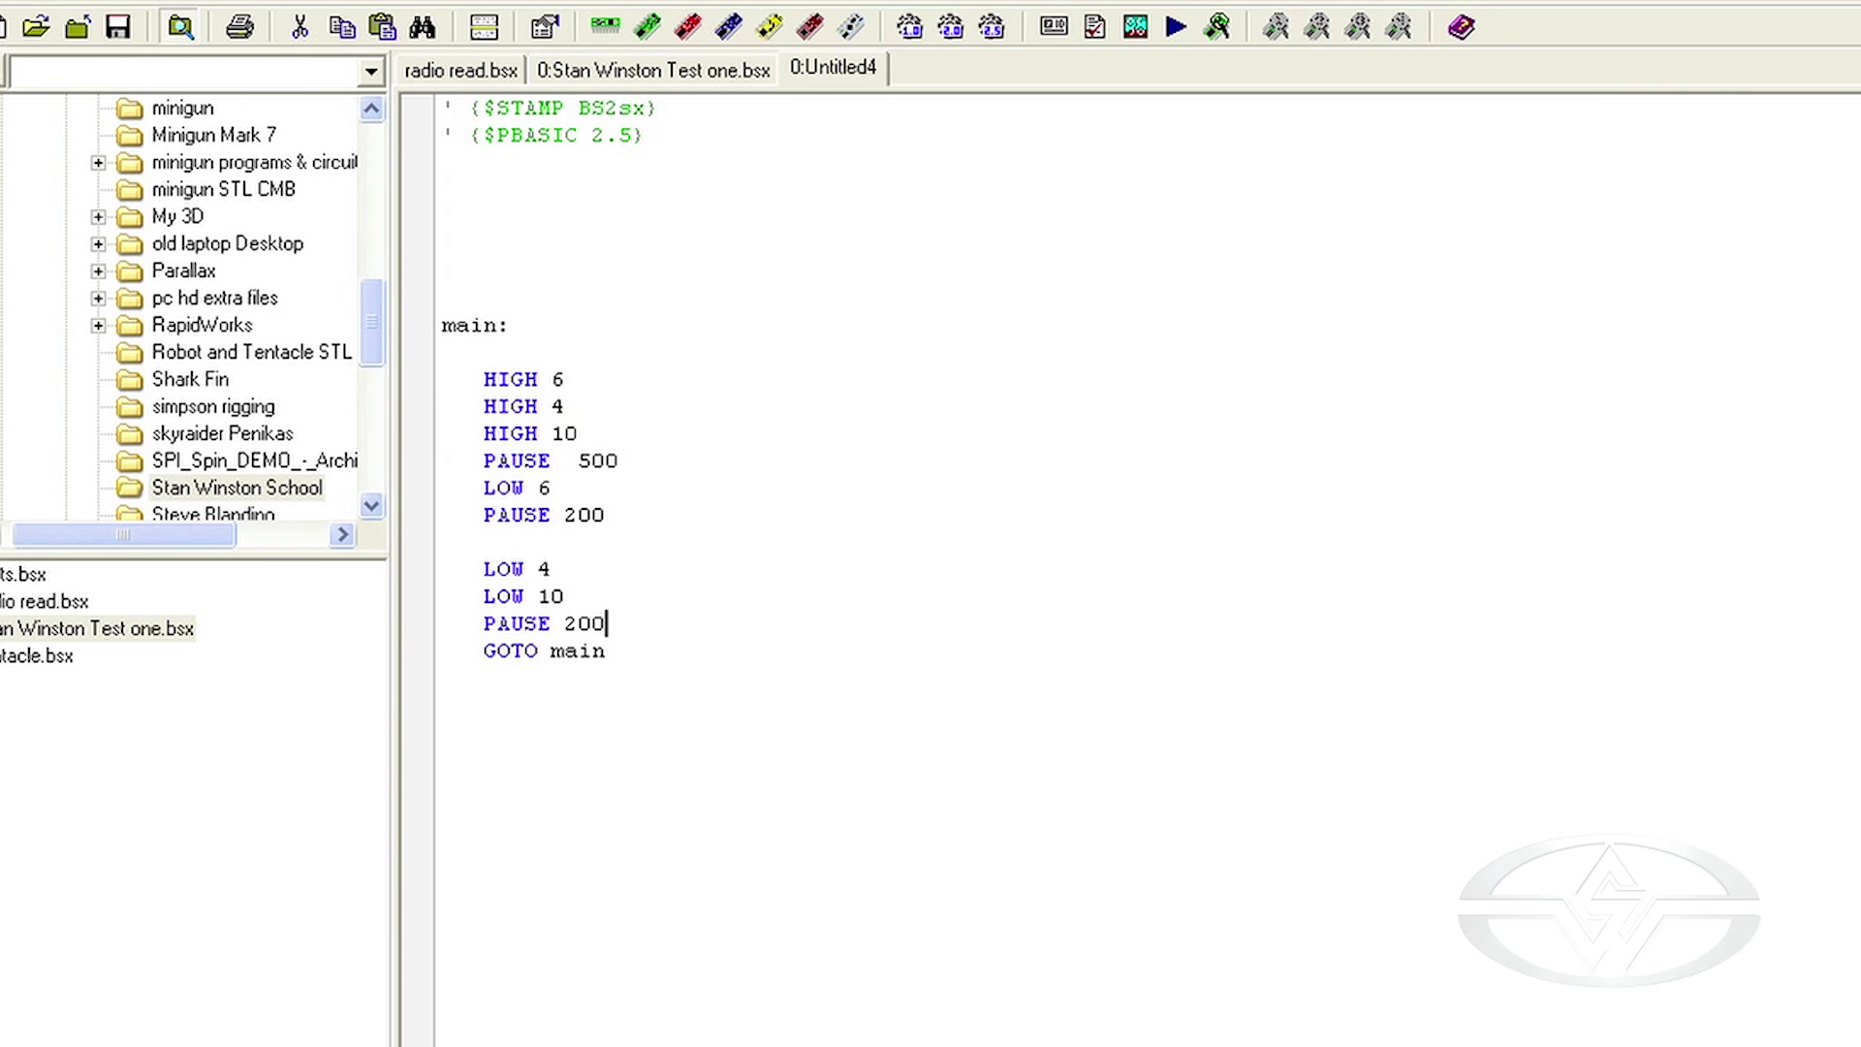
key("Return")
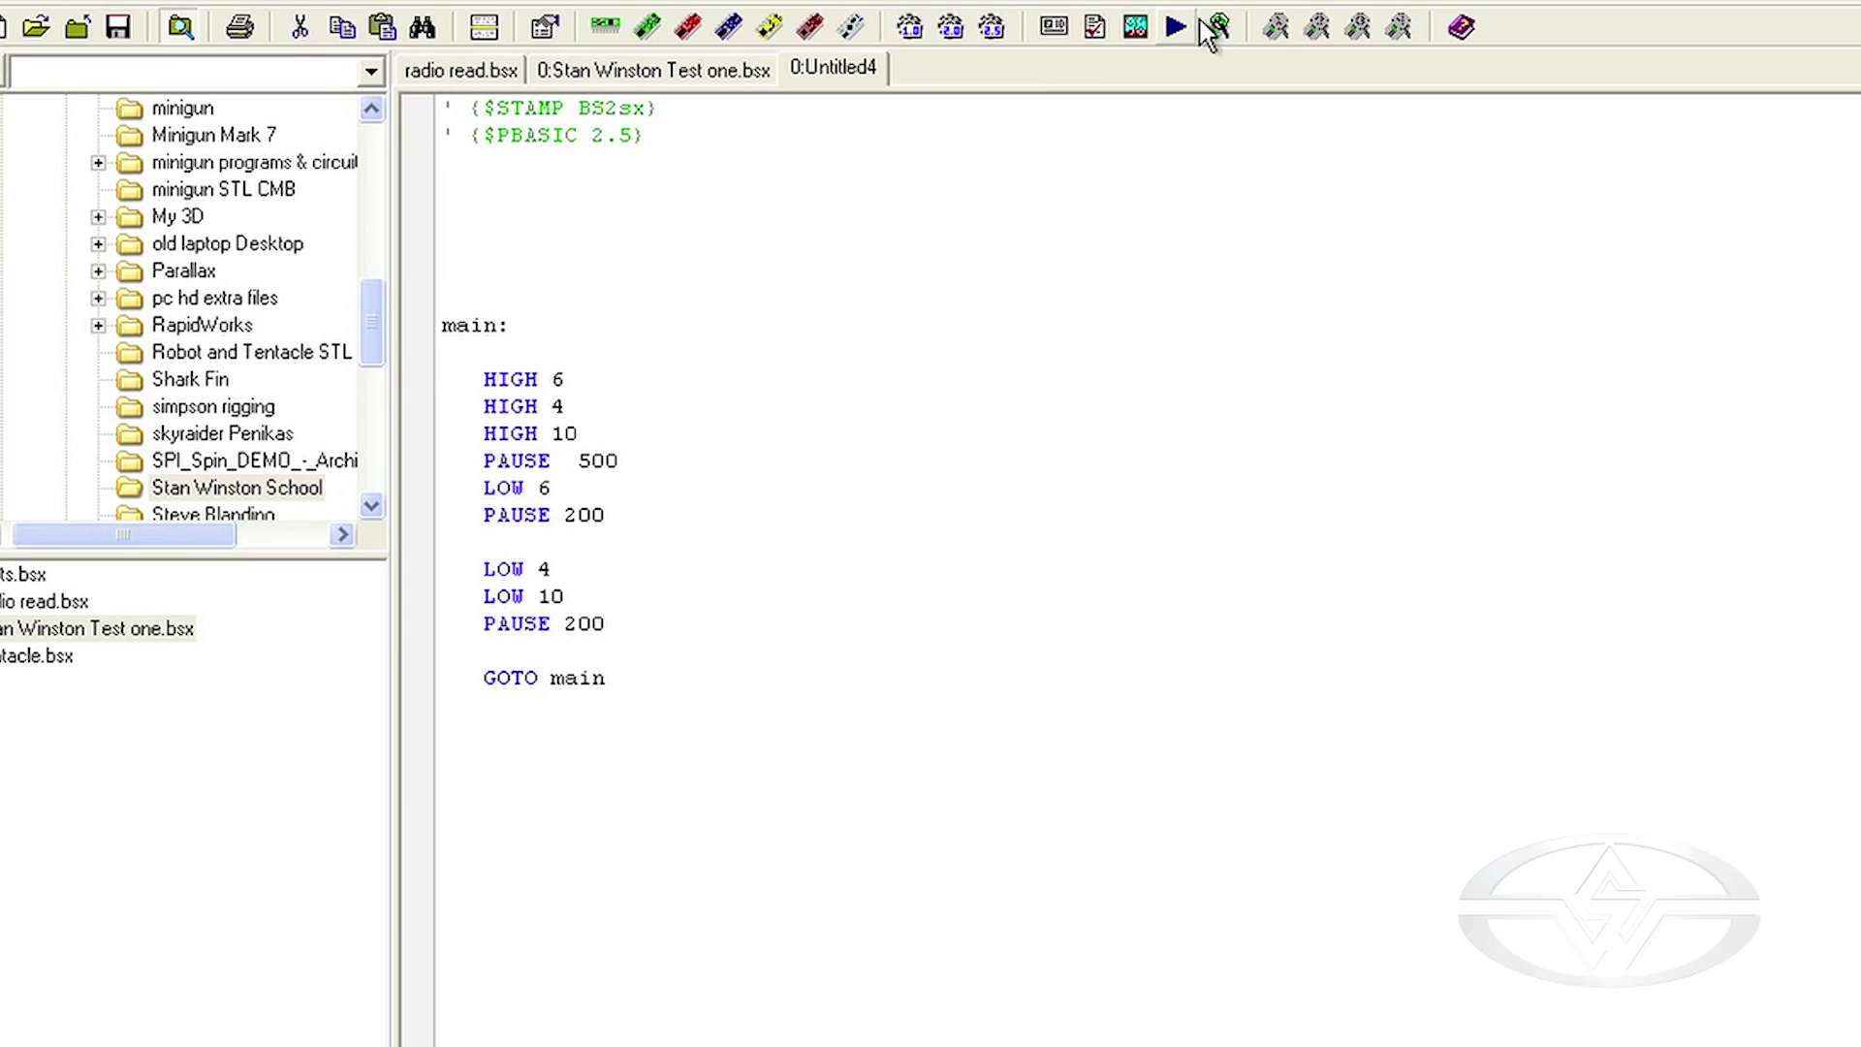
left_click(1175, 27)
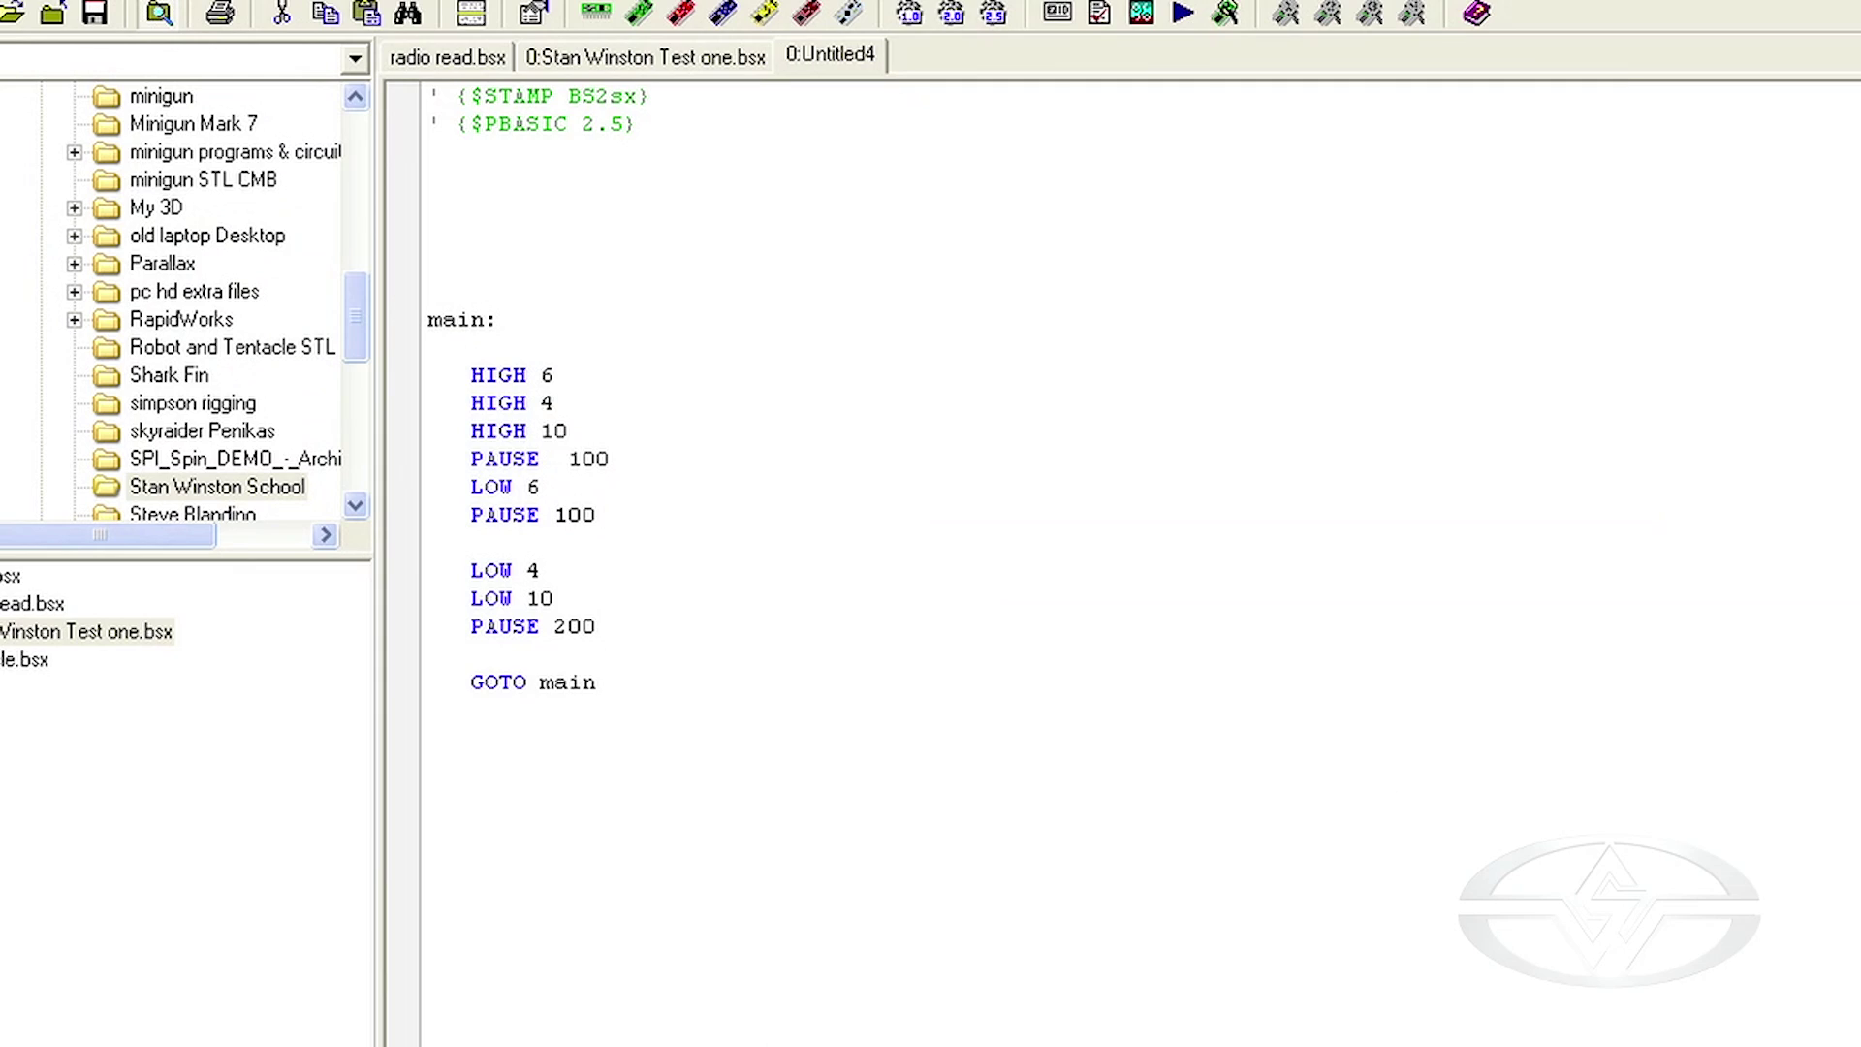
Step: Download the faster-blinking program with 100 pauses to the Stamp
left_click(1181, 14)
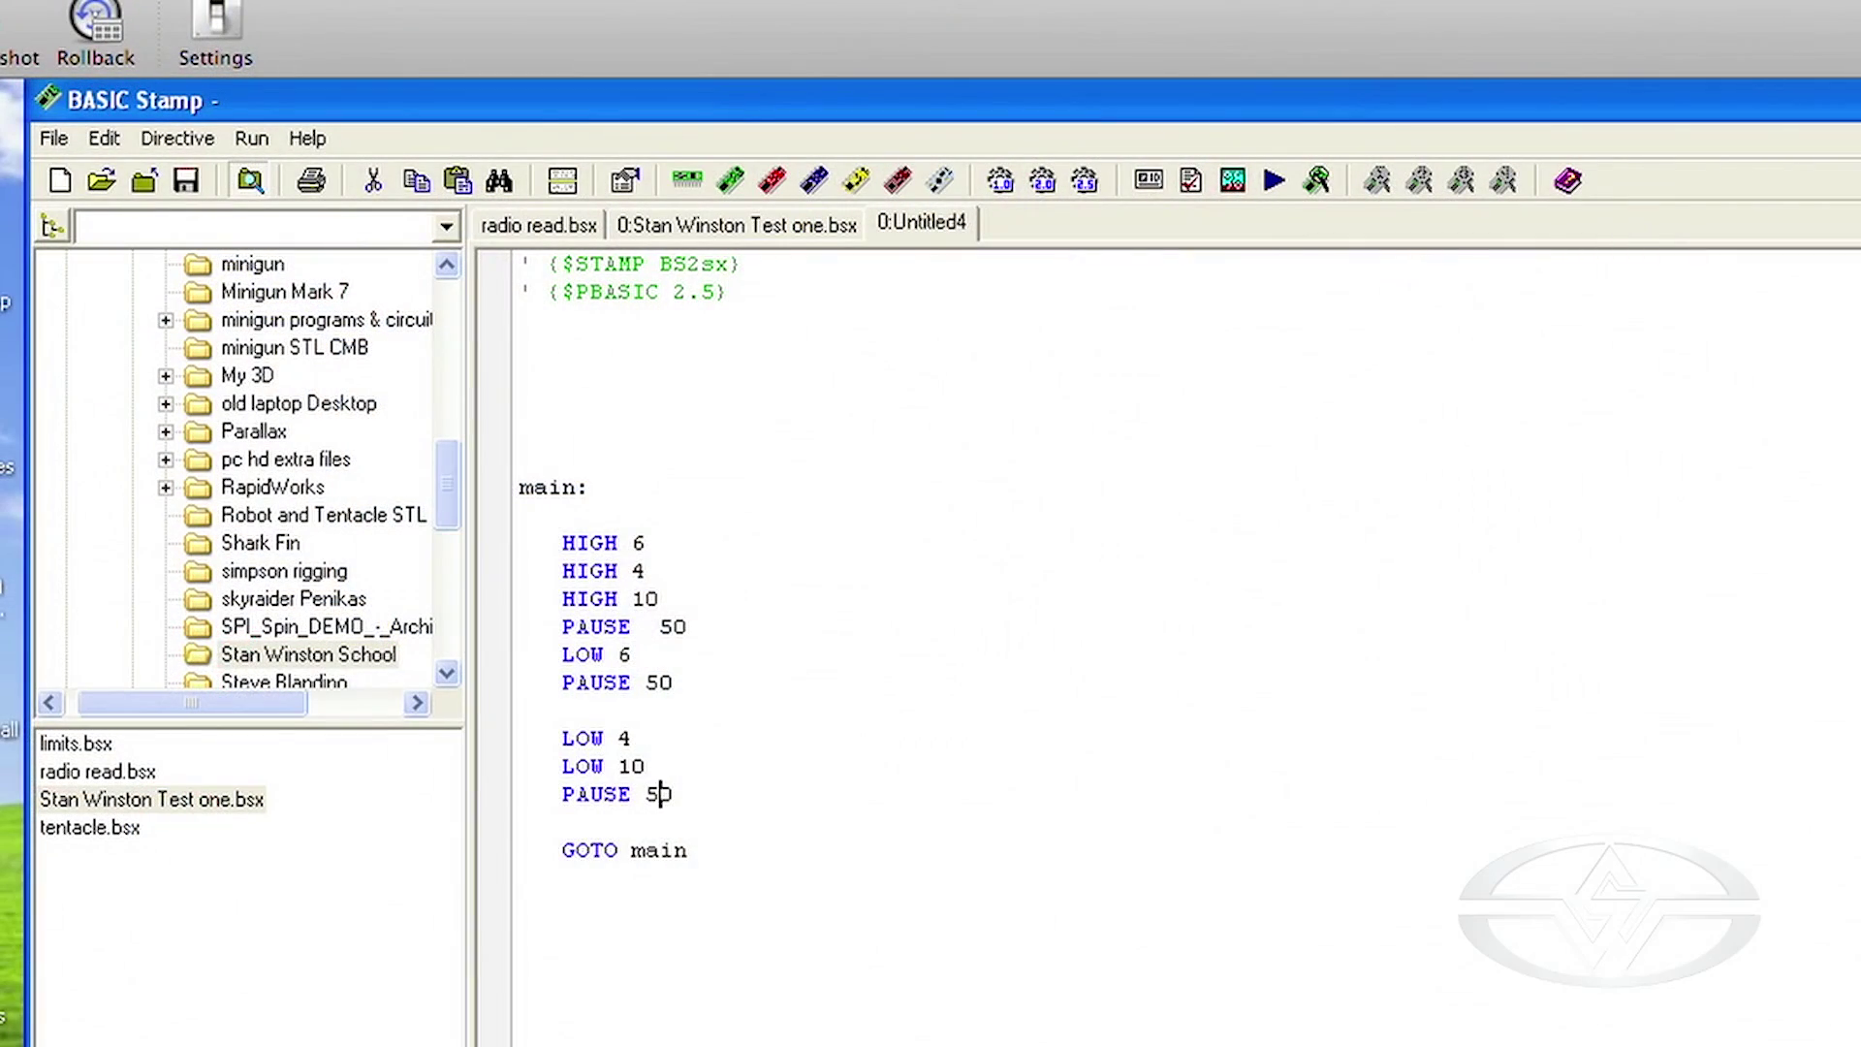
scroll(1017, 581, "down", 1)
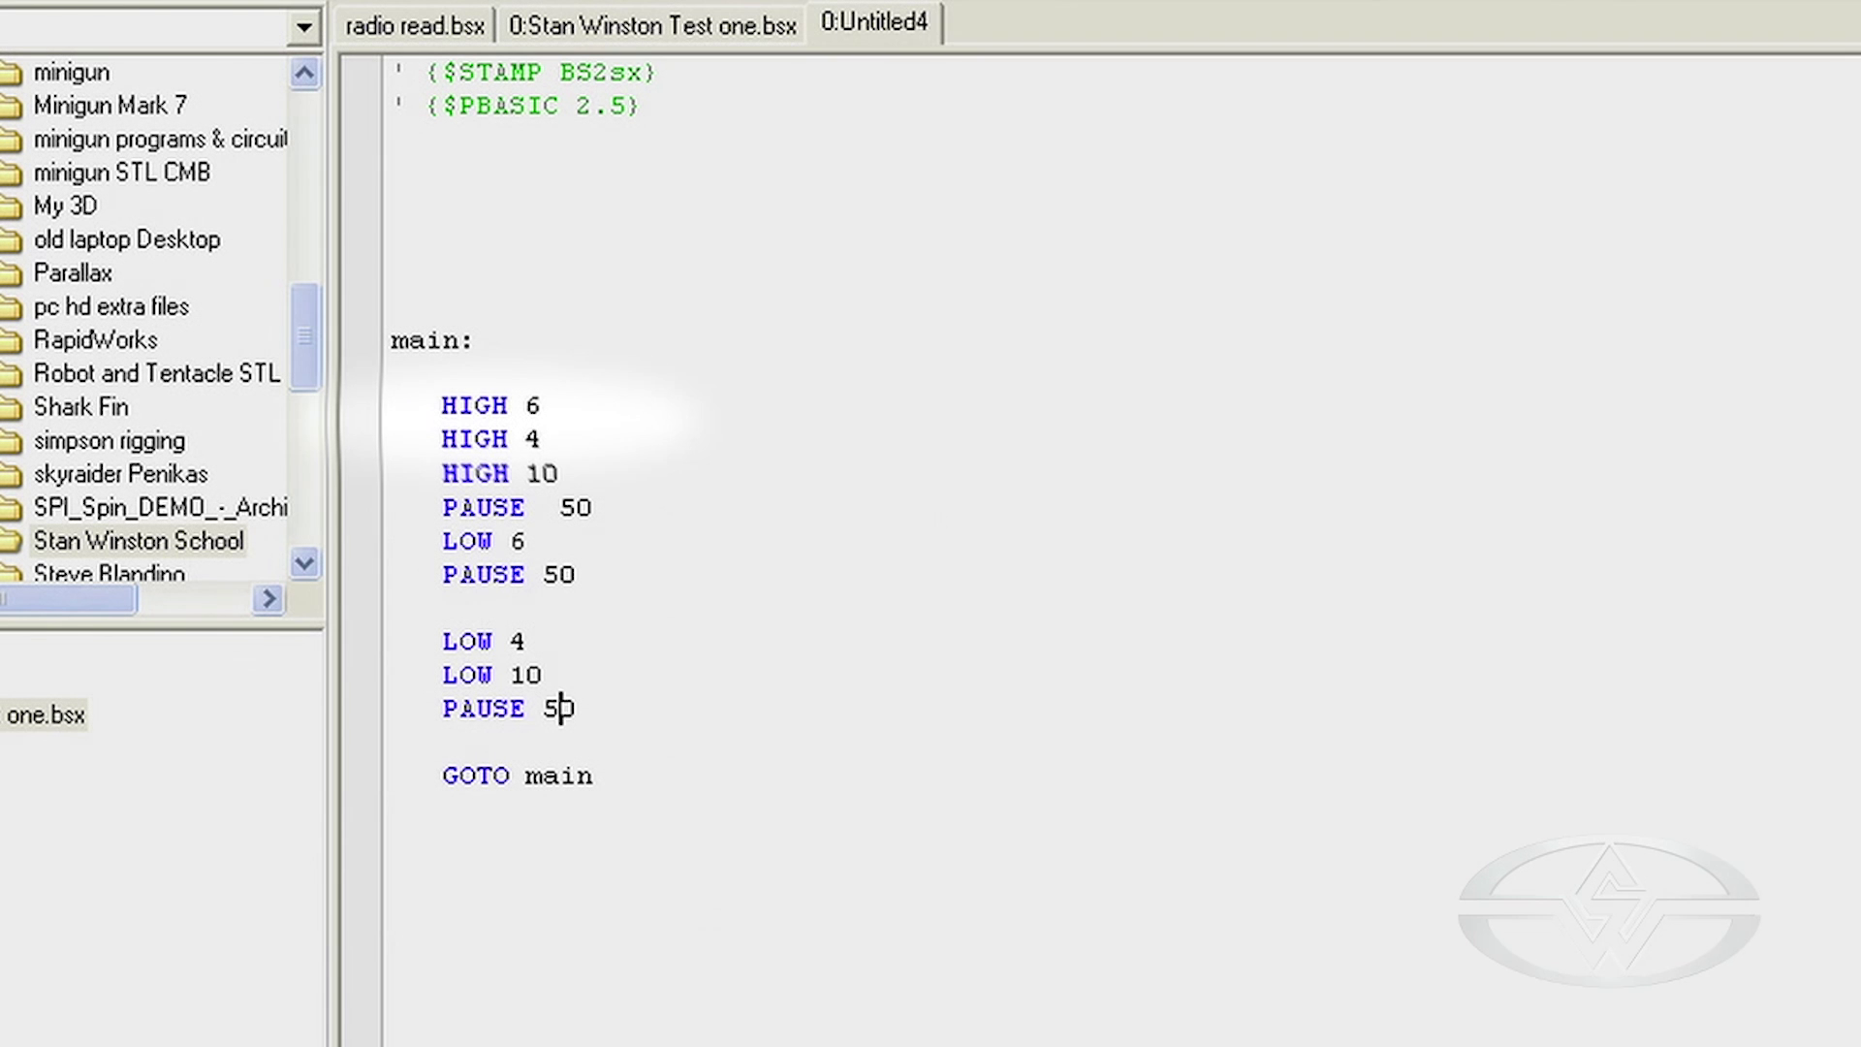
type("0")
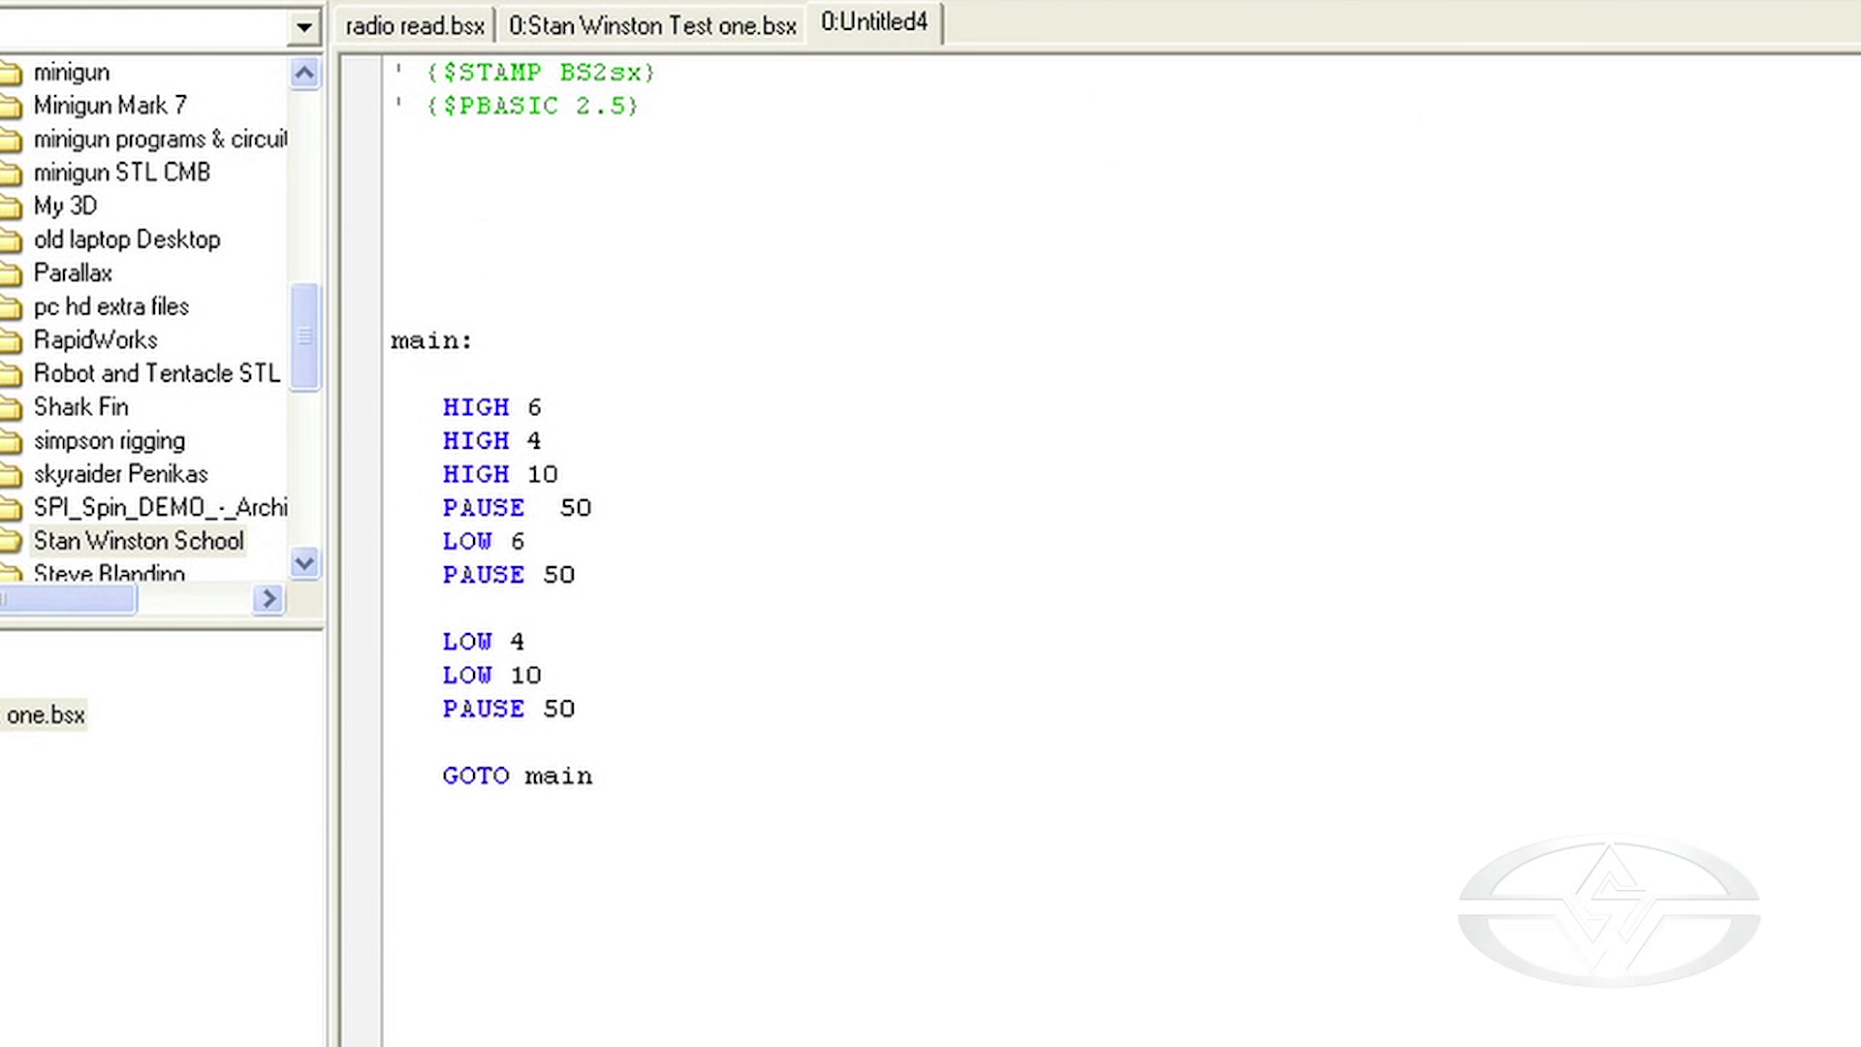